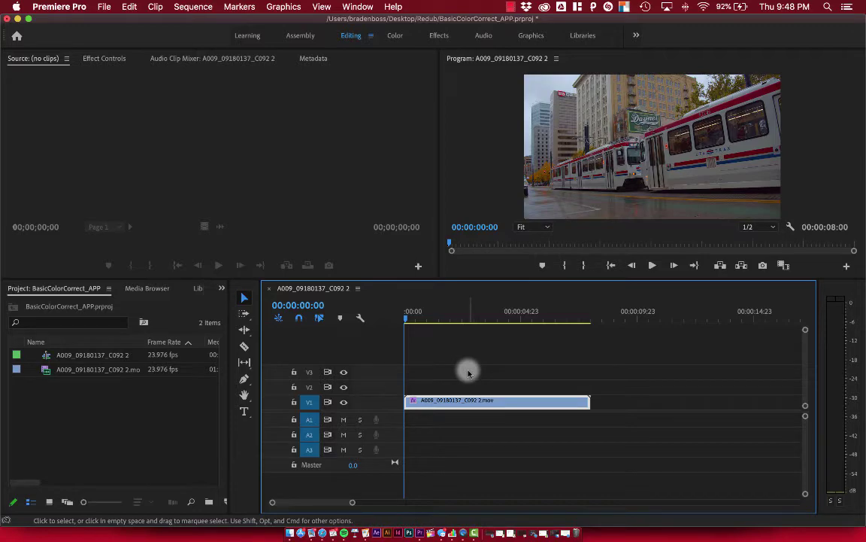
# Switch to the Color workspace and bring the tram clip's Lumetri Basic Correction controls into view
pyautogui.click(396, 37)
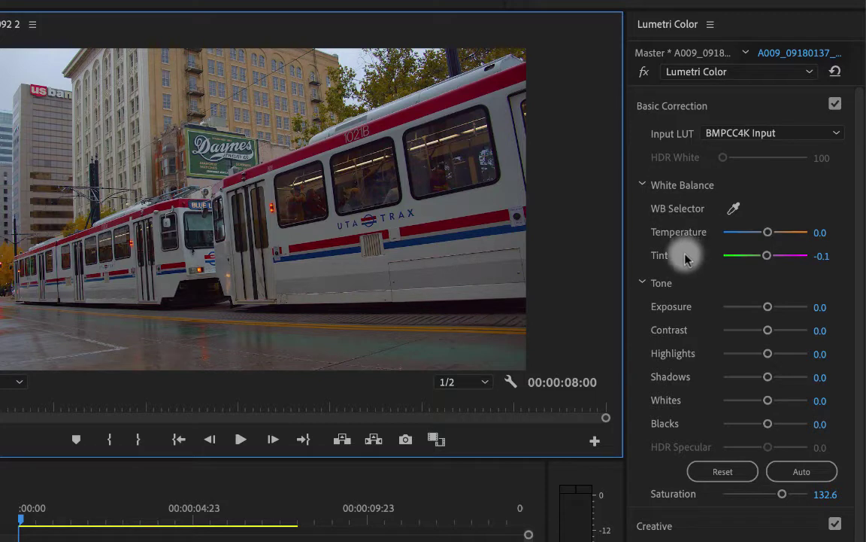
pyautogui.scroll(-1, 686, 255)
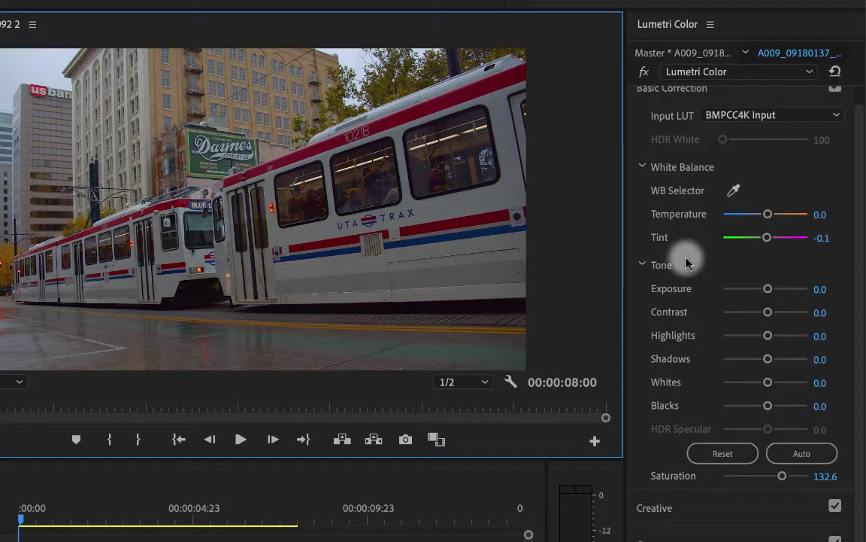
pyautogui.scroll(-1, 687, 235)
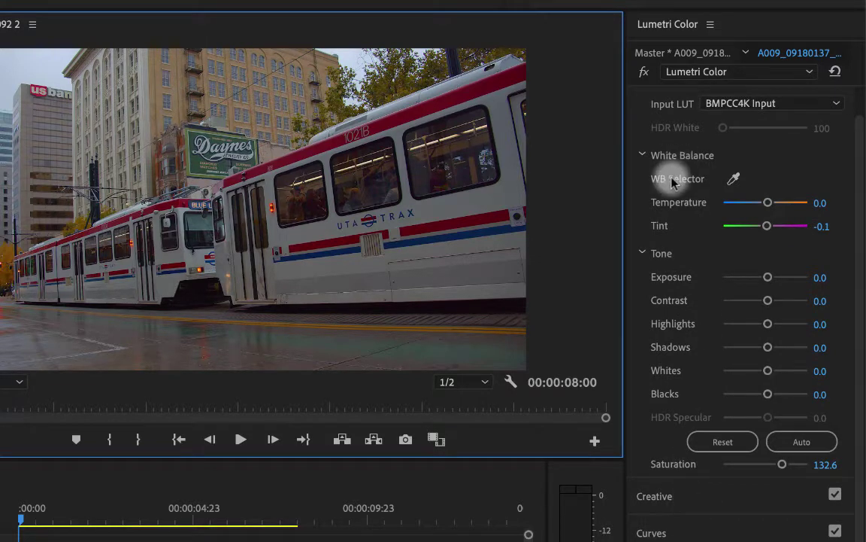
pyautogui.scroll(2, 675, 169)
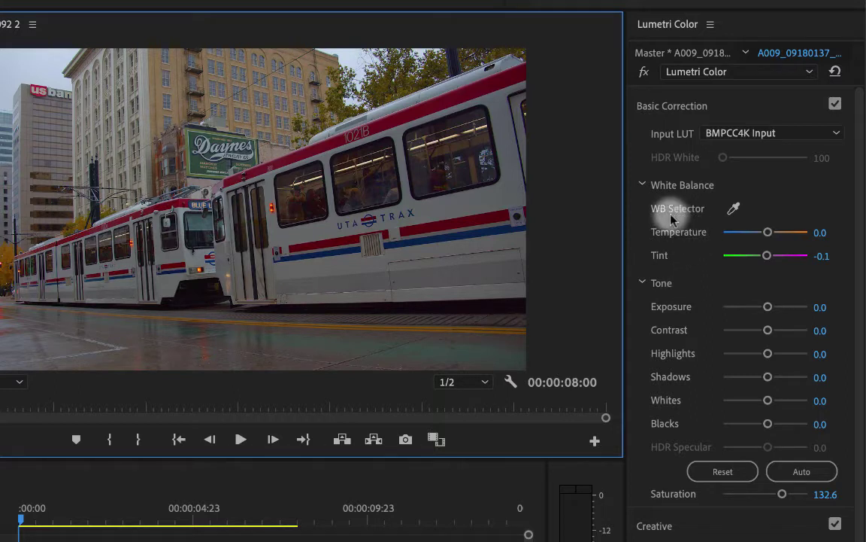
pyautogui.click(733, 210)
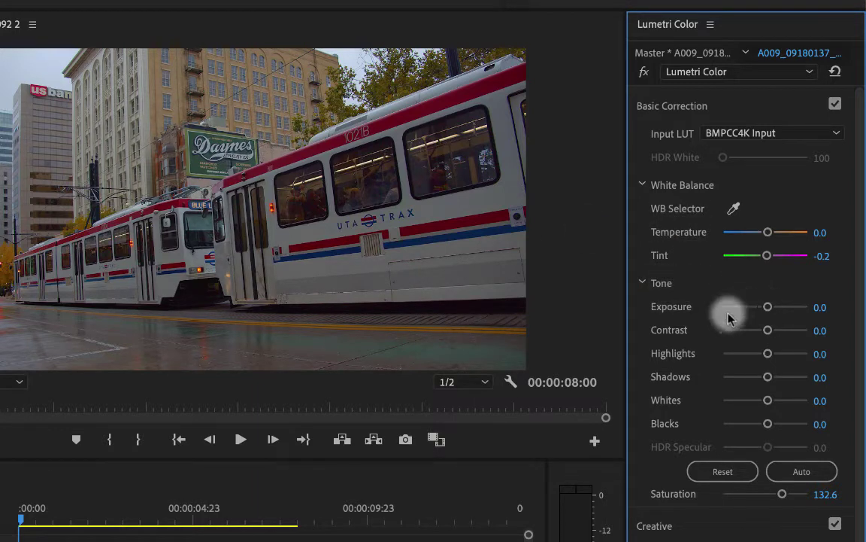
# Test Exposure and Whites, reset the tone, then apply Auto for Exposure 1.5, Shadows -10, Blacks -11
pyautogui.moveTo(769, 309); pyautogui.dragTo(773, 334)
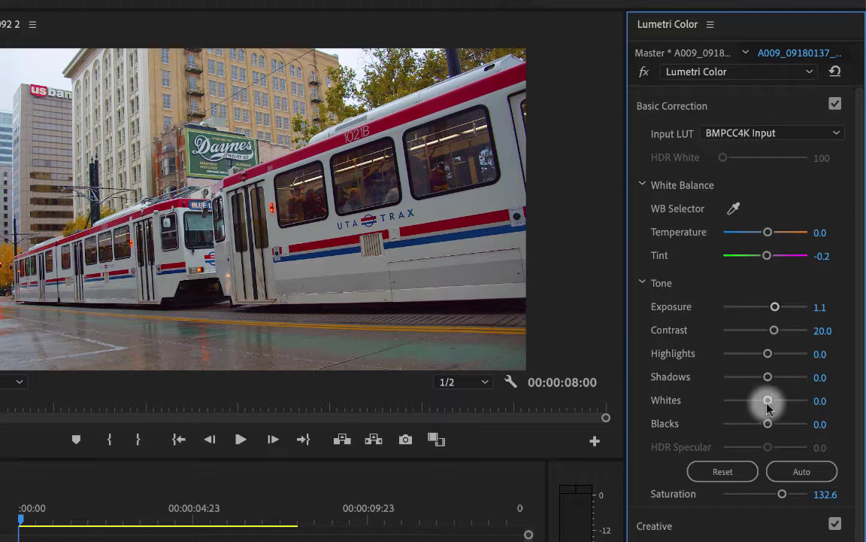
pyautogui.moveTo(768, 400); pyautogui.dragTo(755, 426)
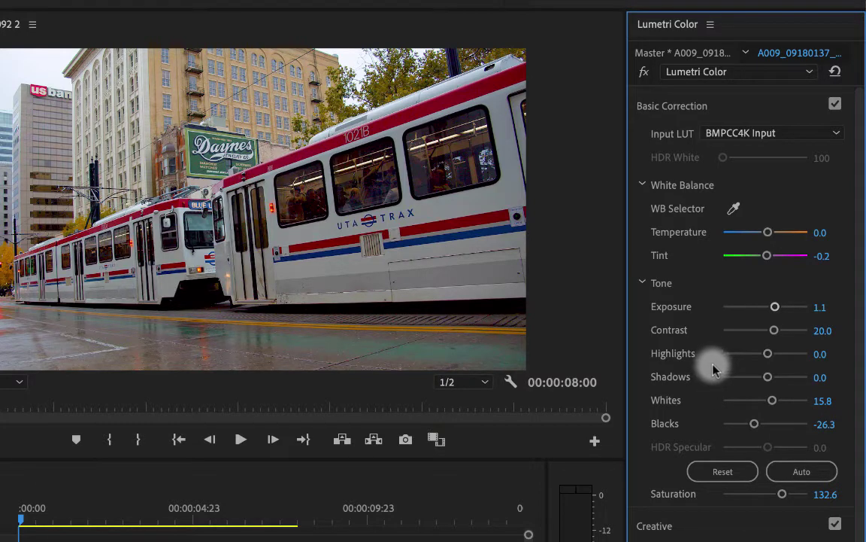
pyautogui.click(728, 473)
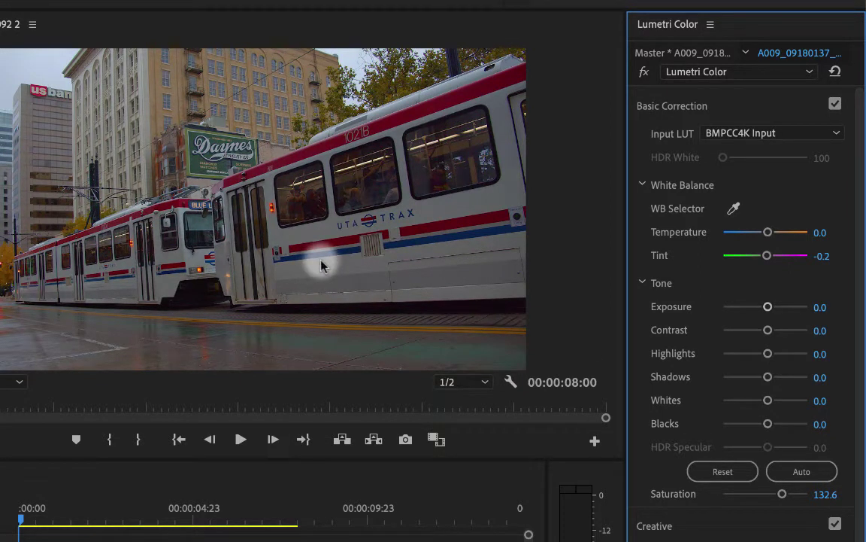
pyautogui.click(787, 472)
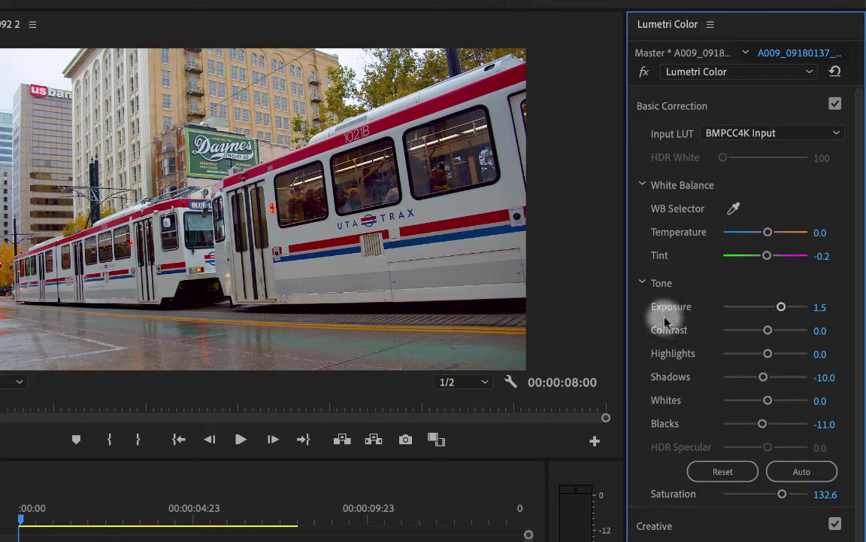
# Expand Creative and cycle the look previews up to SL CLEAN FUJI A NDR
pyautogui.click(711, 525)
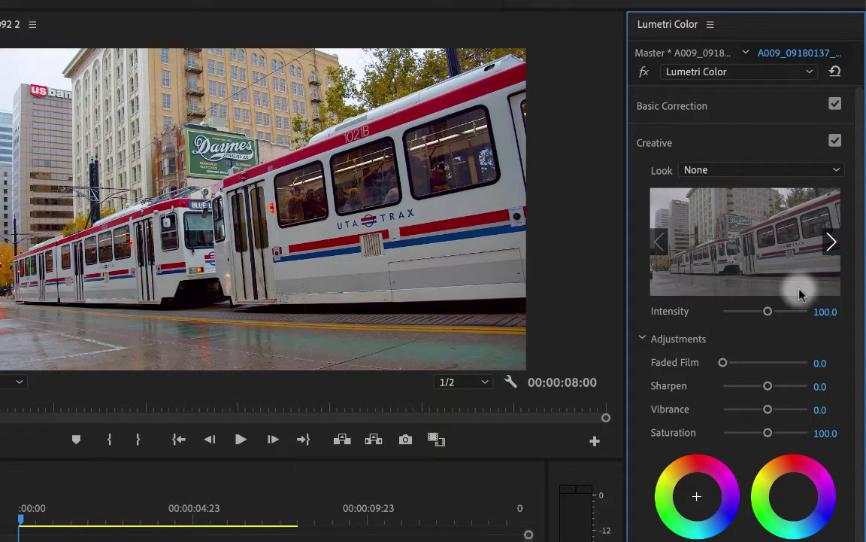
pyautogui.click(832, 242)
pyautogui.click(832, 243)
pyautogui.click(832, 244)
pyautogui.click(832, 244)
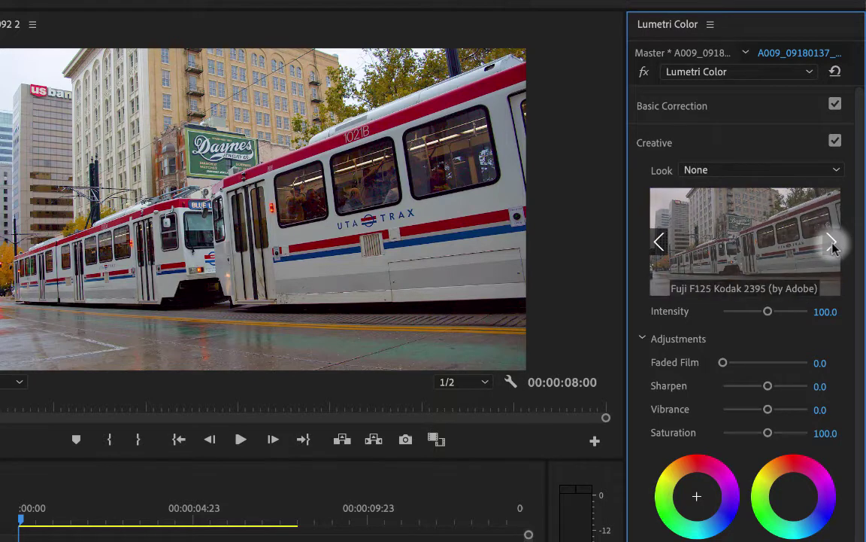
pyautogui.click(832, 244)
pyautogui.click(832, 244)
pyautogui.click(832, 244)
pyautogui.click(832, 244)
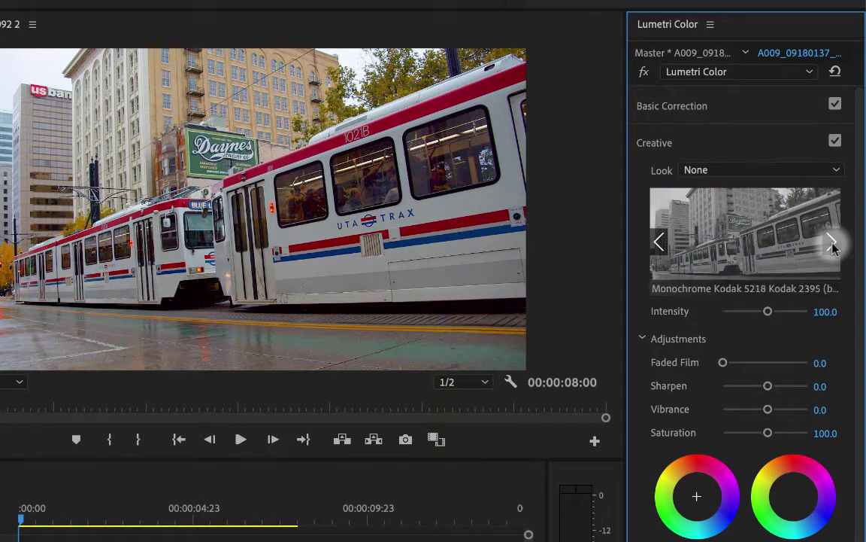
pyautogui.click(831, 244)
pyautogui.click(832, 244)
pyautogui.click(832, 244)
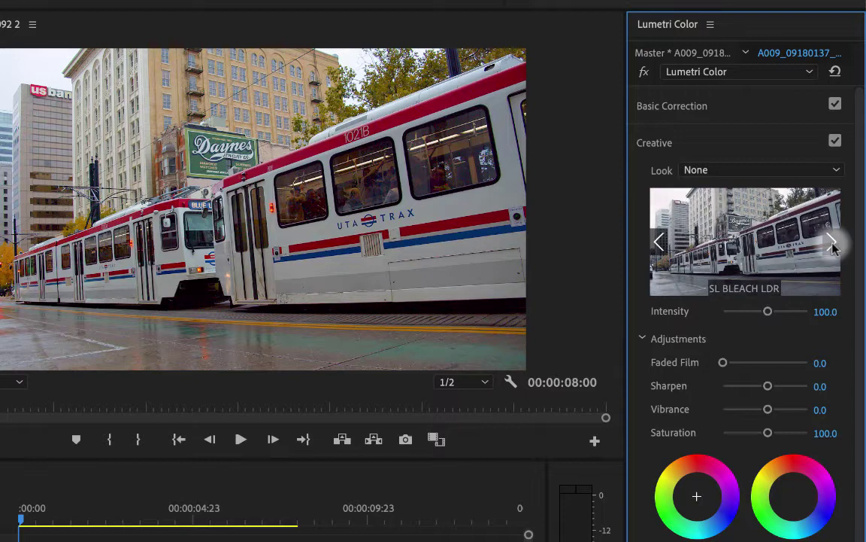
pyautogui.click(832, 243)
pyautogui.click(831, 243)
pyautogui.click(832, 244)
pyautogui.click(831, 243)
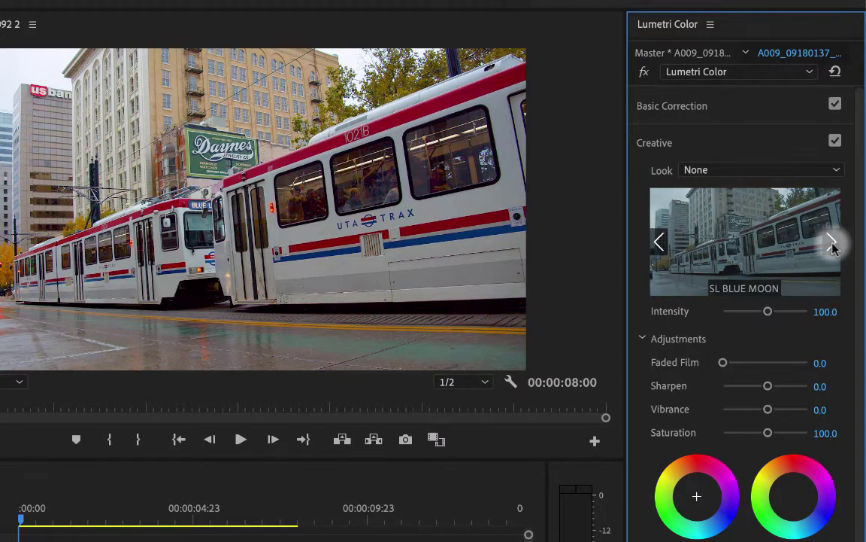
pyautogui.click(832, 243)
pyautogui.click(831, 244)
pyautogui.click(832, 243)
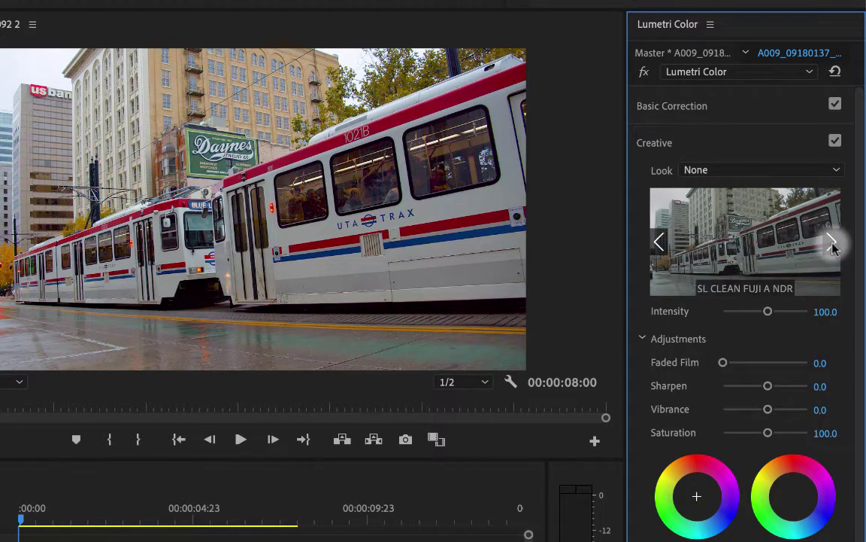
# Continue to the SL CLEAN KODAK A NDR preview and apply it at Intensity 100
pyautogui.click(832, 244)
pyautogui.click(832, 244)
pyautogui.click(832, 243)
pyautogui.click(832, 244)
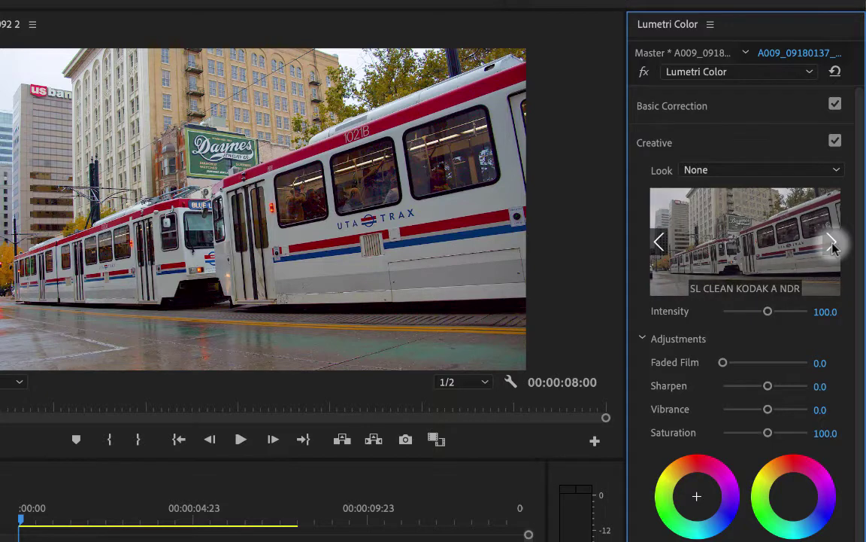
pyautogui.click(759, 251)
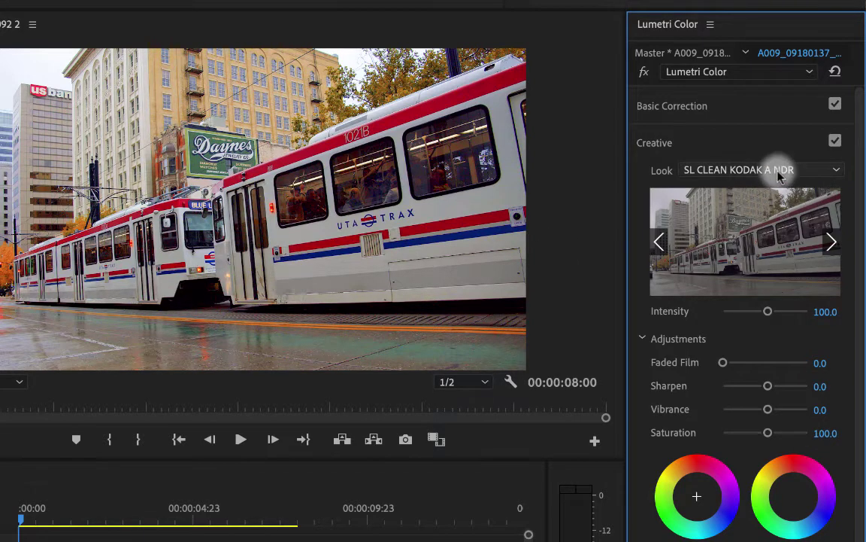
# Set the Look to None, then choose Browse… to reach the LUTs folder of .cube files
pyautogui.click(728, 173)
pyautogui.scroll(10, 702, 226)
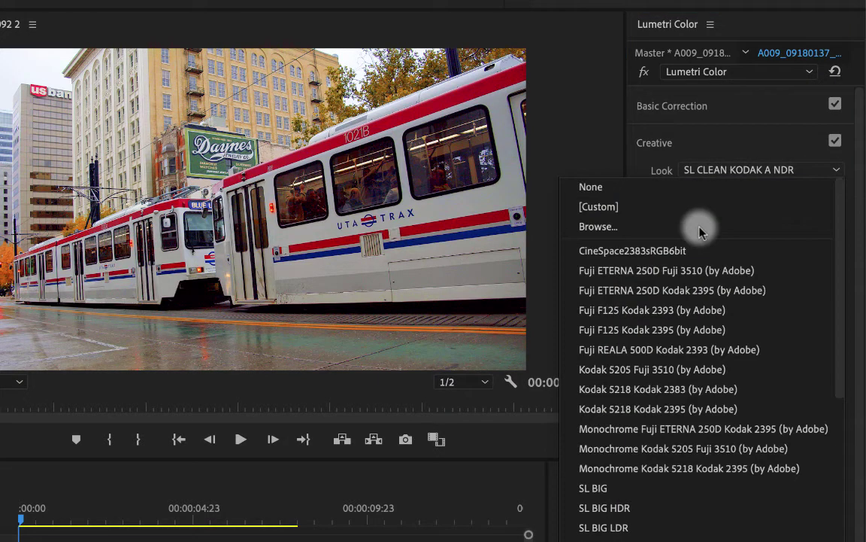
pyautogui.click(594, 190)
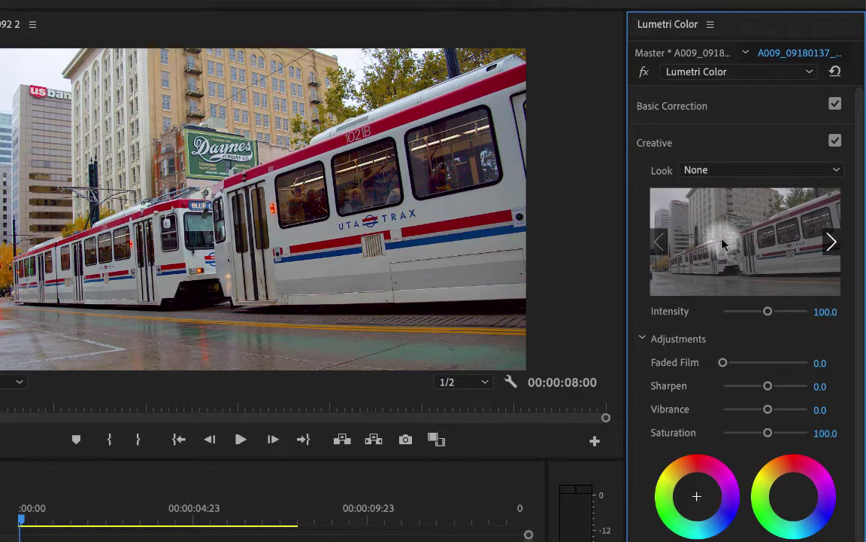
pyautogui.click(711, 173)
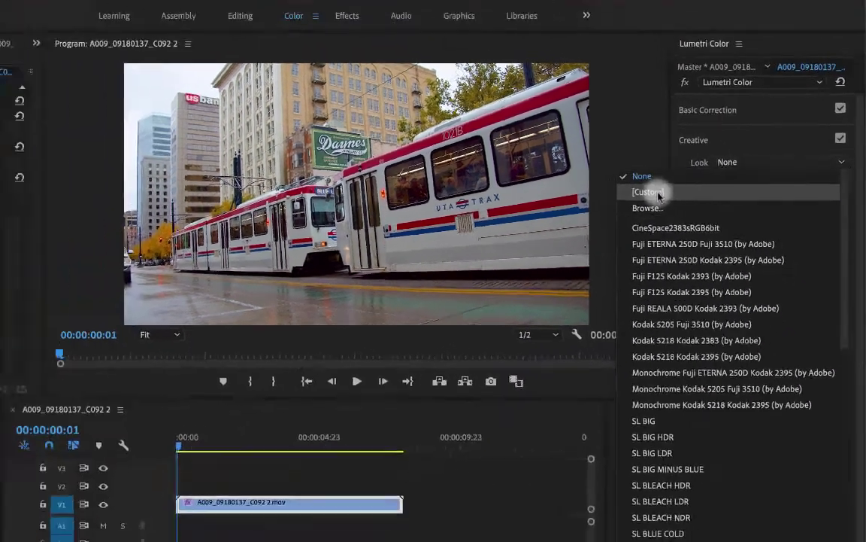
pyautogui.click(611, 209)
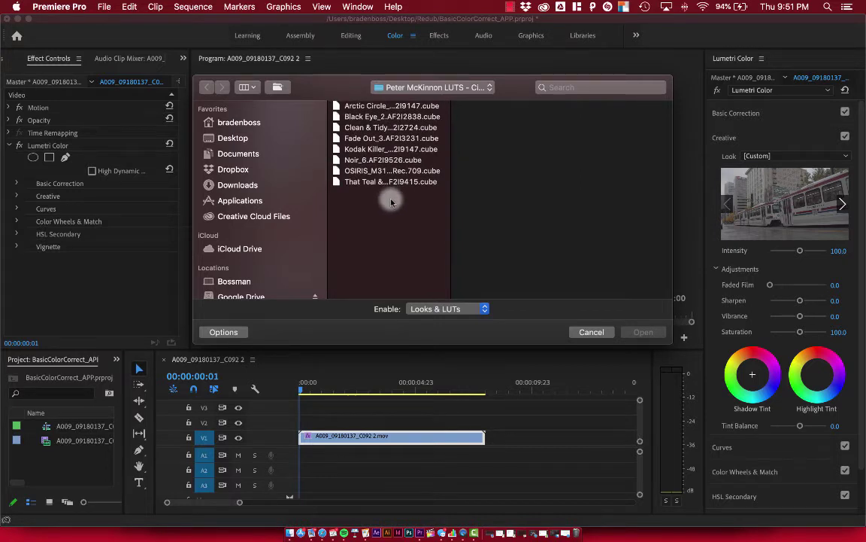
# Load the Arctic Circle_4 LUT and toggle the Creative look off and on to compare
pyautogui.click(357, 107)
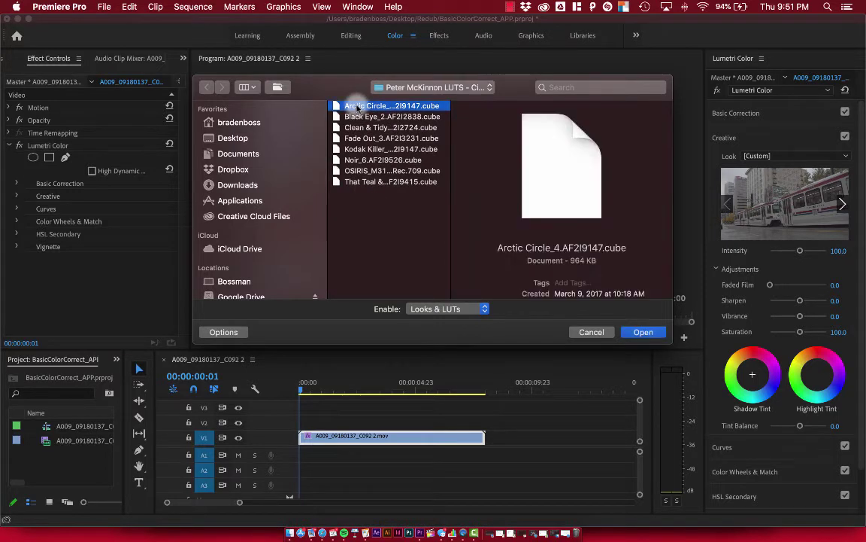
pyautogui.click(646, 332)
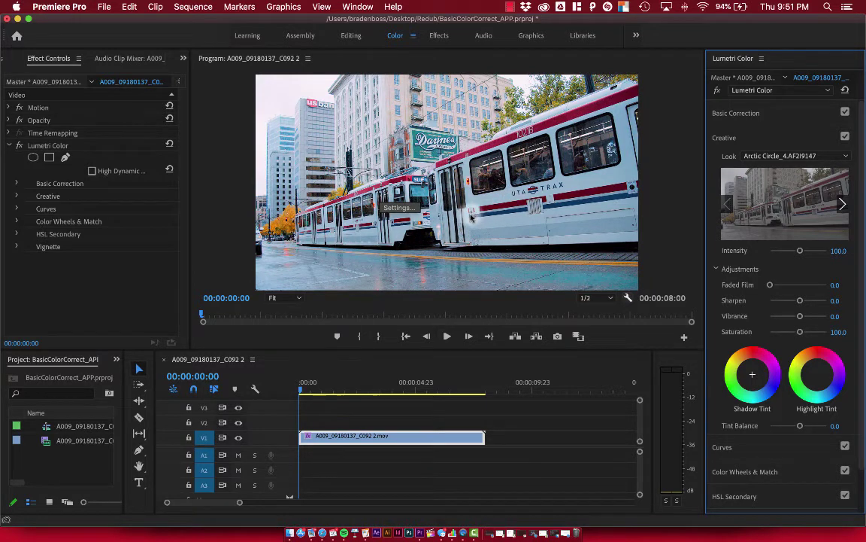
pyautogui.click(845, 136)
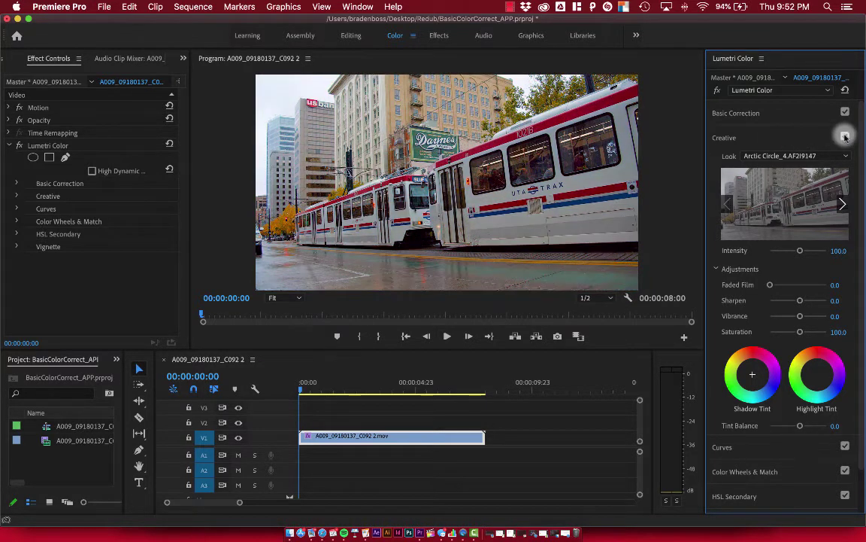
pyautogui.click(846, 136)
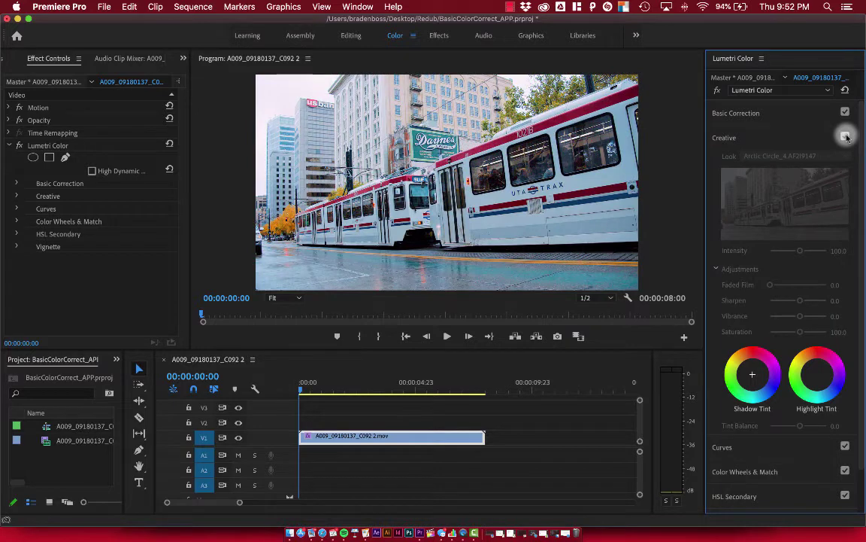
pyautogui.click(846, 137)
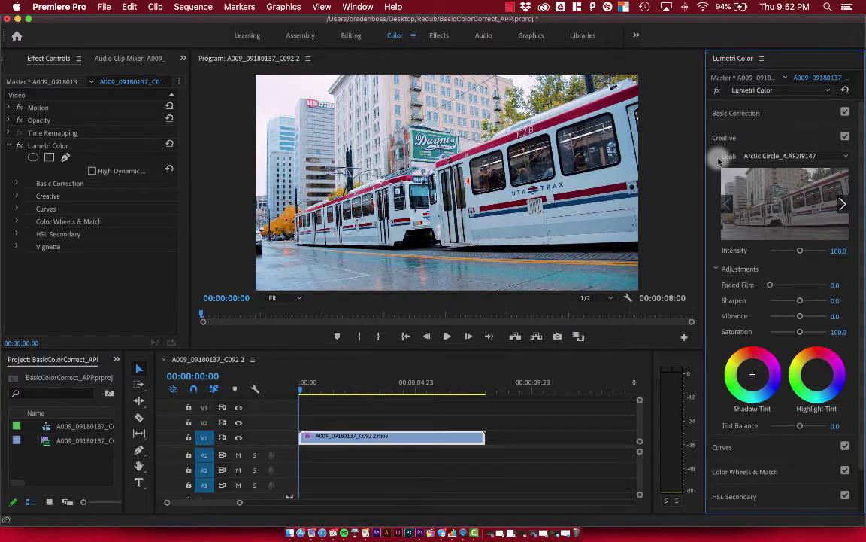
# Browse the LUT files, preview Kodak Killer, and apply Clean & Tidy as the look
pyautogui.click(762, 157)
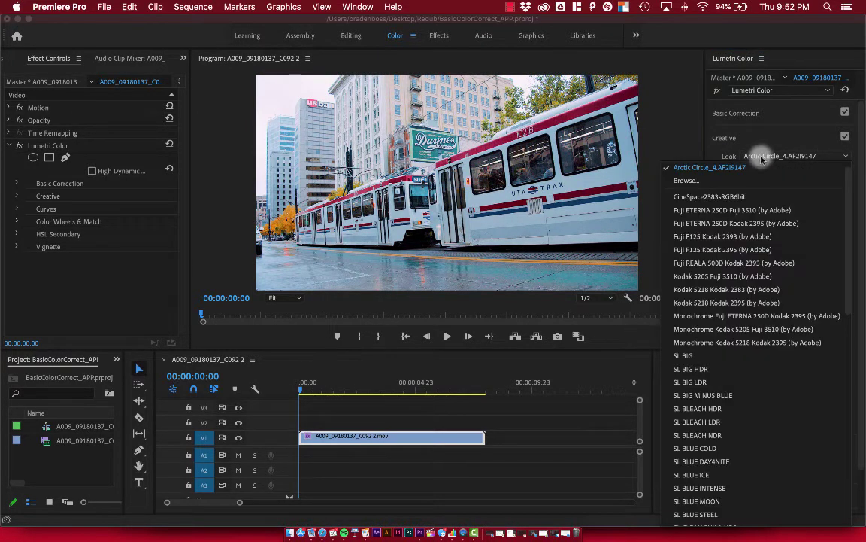
pyautogui.click(682, 181)
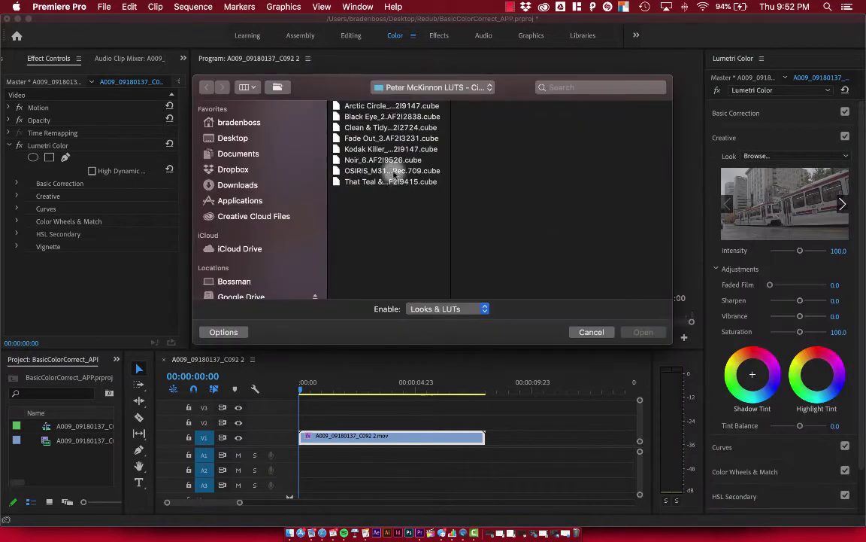
pyautogui.click(365, 150)
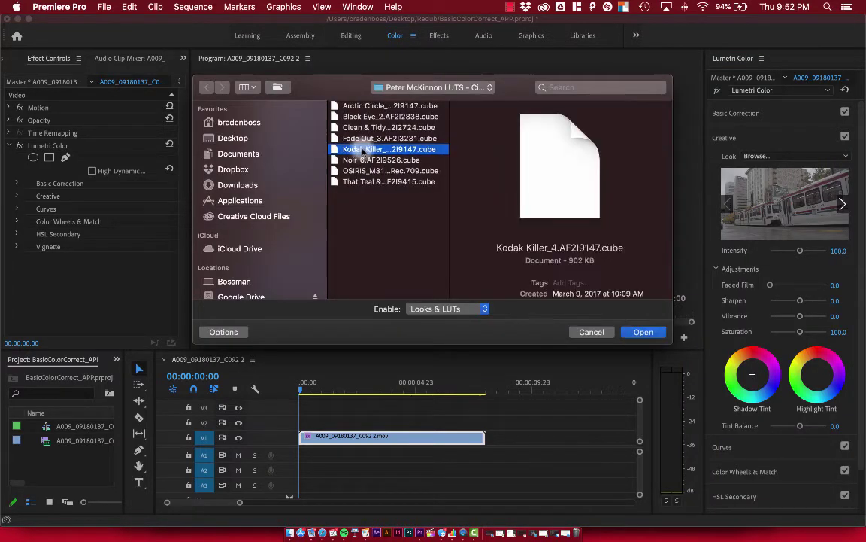
pyautogui.click(352, 128)
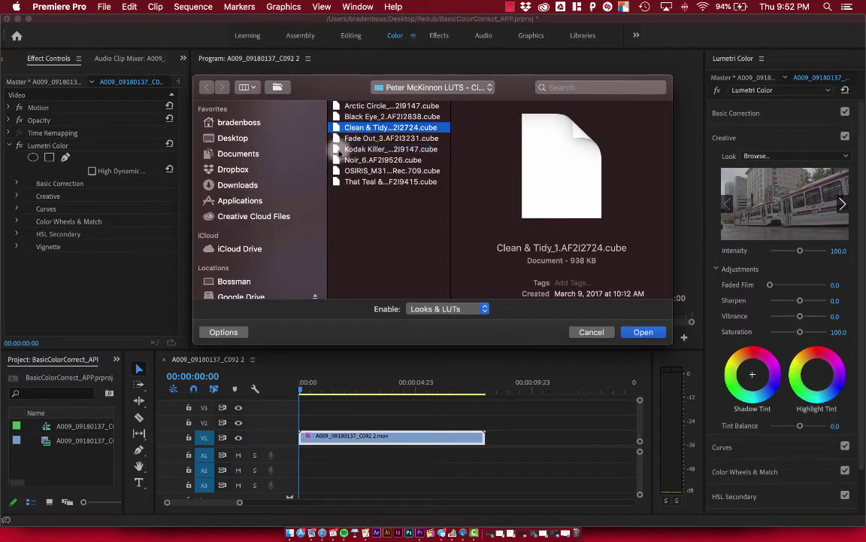
pyautogui.click(643, 331)
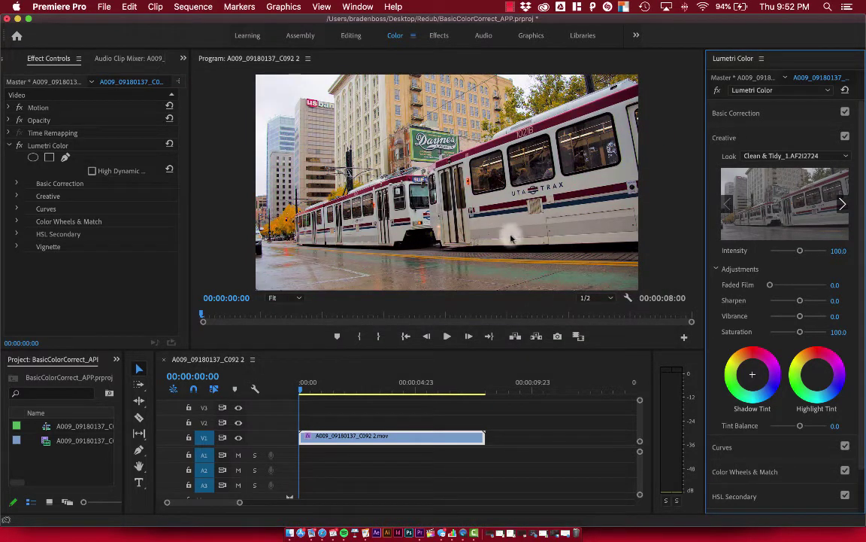
# Replace the look with the OSIRIS_M31 - Rec.709 LUT from disk
pyautogui.click(766, 156)
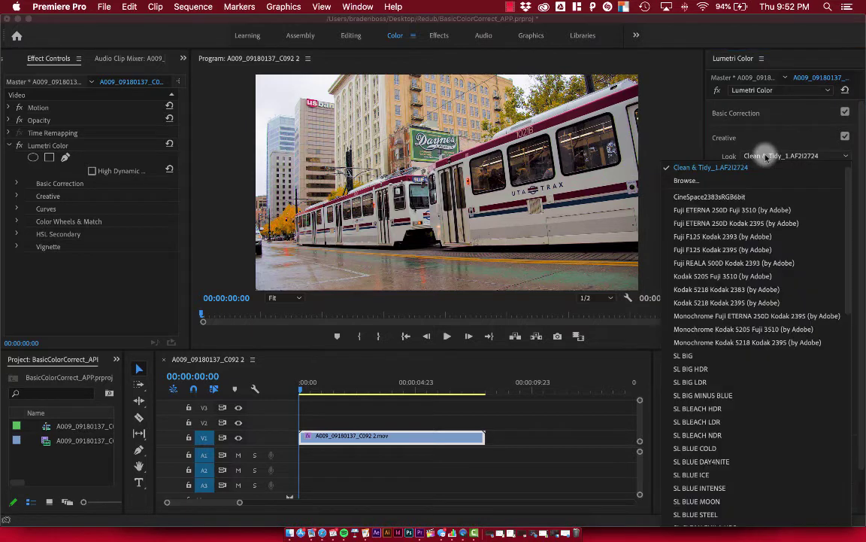
pyautogui.click(666, 180)
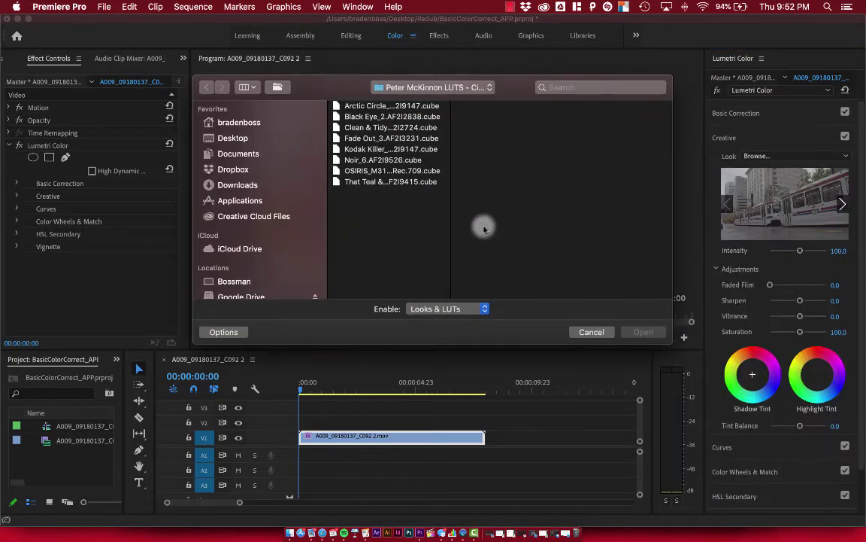
pyautogui.click(377, 170)
pyautogui.click(640, 332)
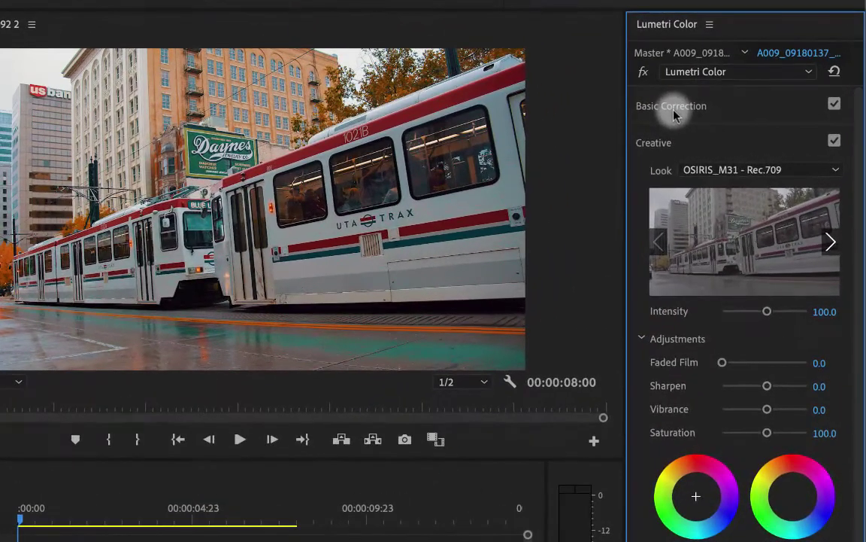
# In Basic Correction, set Exposure 2.3, Contrast 1.1, Highlights -11.6, Whites -3.2, Saturation 115.8
pyautogui.click(737, 114)
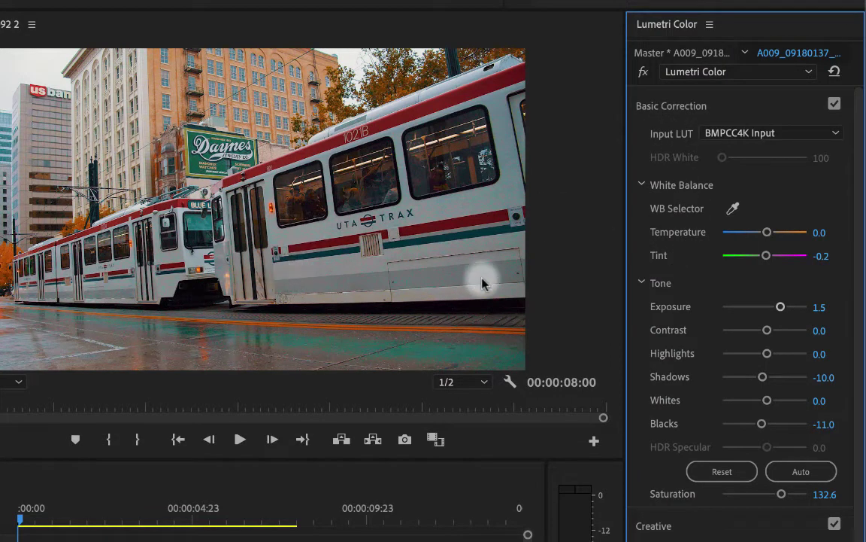
pyautogui.click(781, 307)
pyautogui.moveTo(782, 307); pyautogui.dragTo(766, 334)
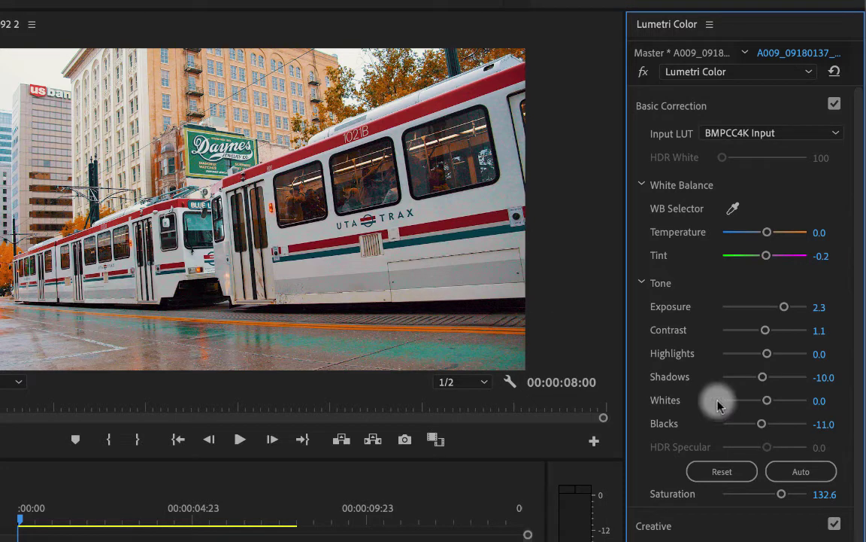
pyautogui.click(766, 403)
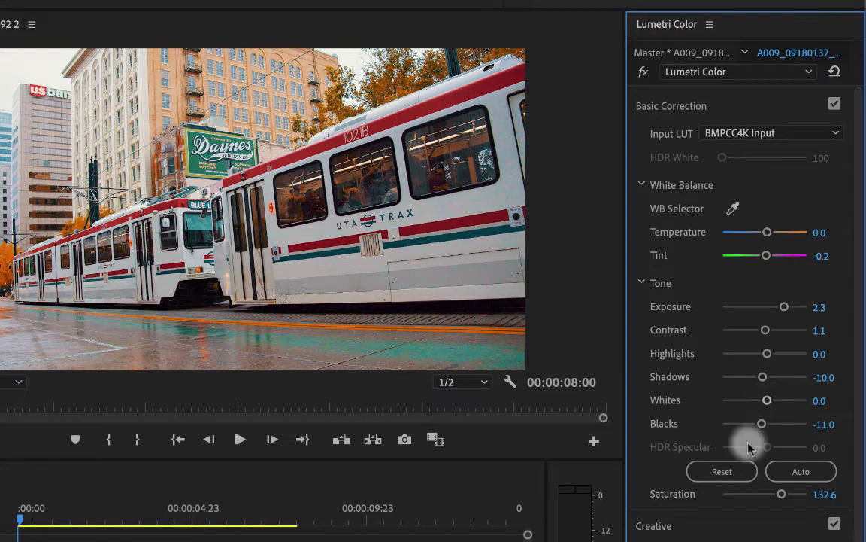
pyautogui.moveTo(782, 496); pyautogui.dragTo(770, 495)
pyautogui.moveTo(767, 353)
pyautogui.mouseDown()
pyautogui.moveTo(756, 358)
pyautogui.moveTo(765, 354)
pyautogui.mouseUp()
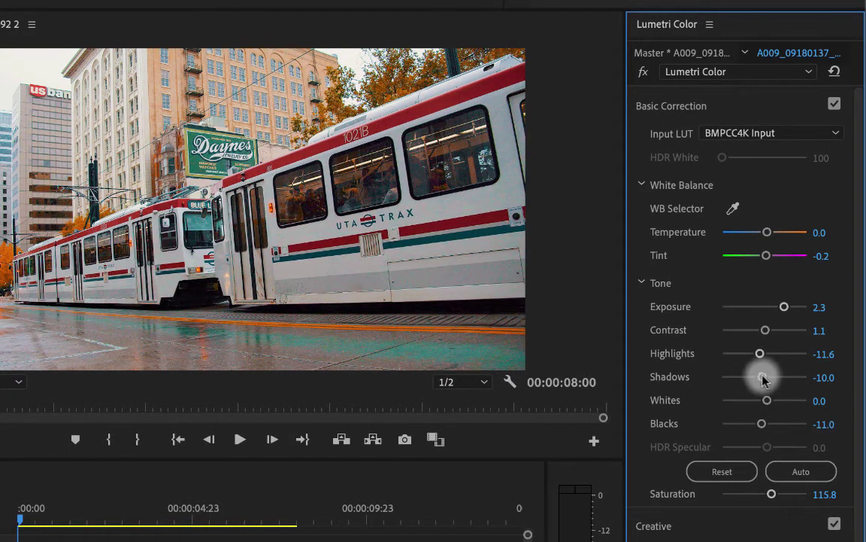
pyautogui.moveTo(769, 398); pyautogui.dragTo(761, 403)
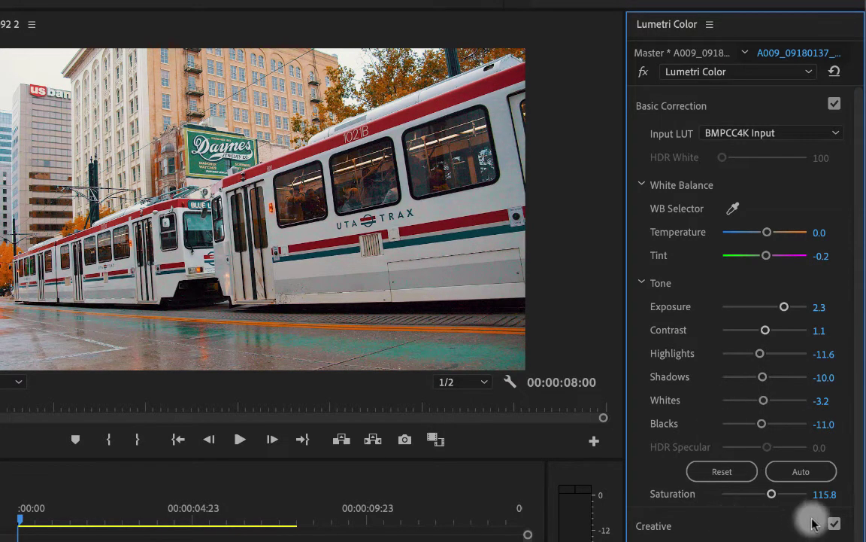
# Toggle the Creative look off and on twice to compare the graded clip
pyautogui.click(834, 524)
pyautogui.click(834, 524)
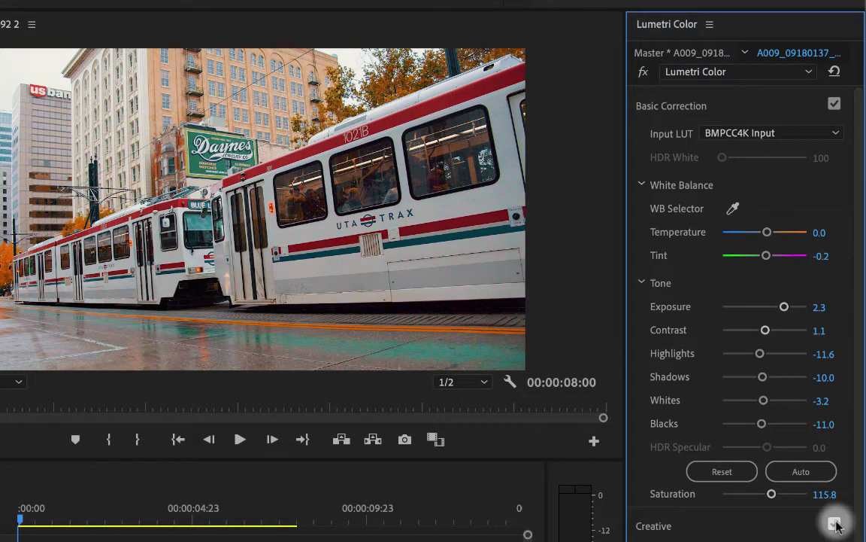
pyautogui.click(834, 524)
pyautogui.click(834, 524)
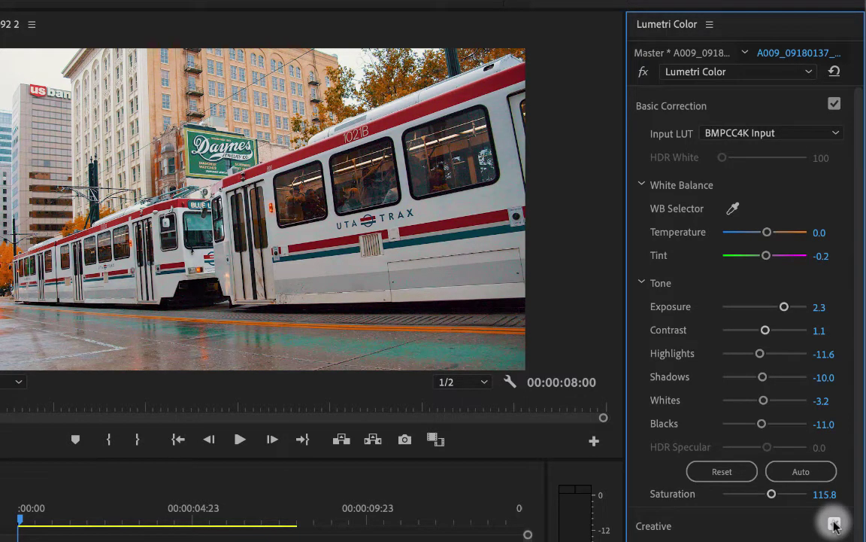
# Test the OSIRIS look from full to none, settle Intensity at 124.2, and add Faded Film 35.8
pyautogui.click(722, 524)
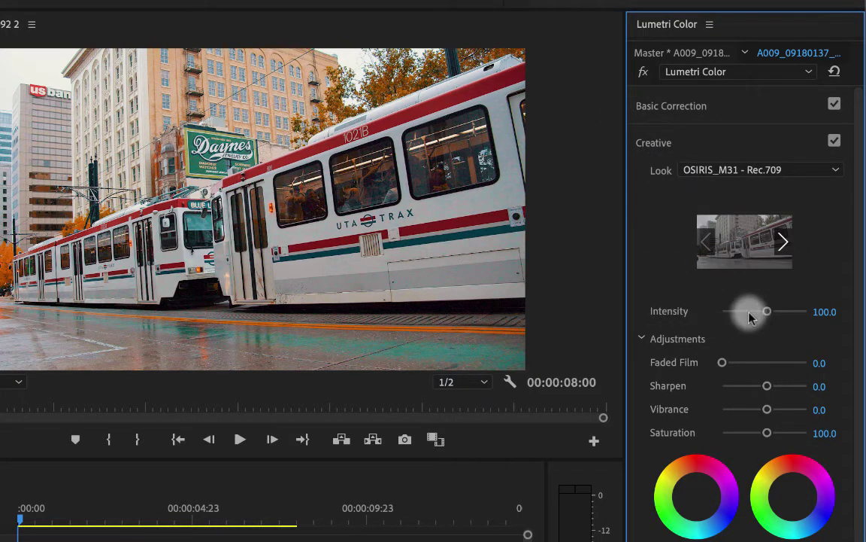
pyautogui.moveTo(767, 313); pyautogui.dragTo(689, 318)
pyautogui.moveTo(760, 318)
pyautogui.mouseDown()
pyautogui.moveTo(790, 316)
pyautogui.moveTo(738, 313)
pyautogui.moveTo(775, 316)
pyautogui.mouseUp()
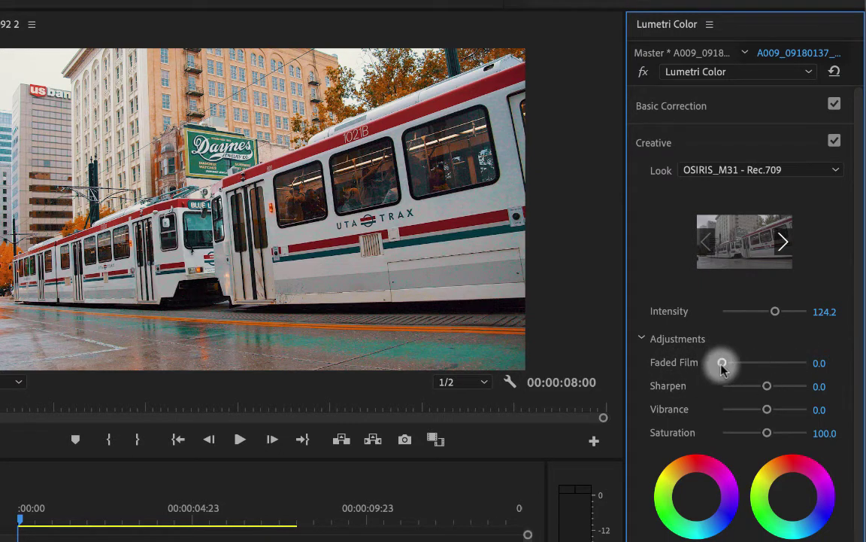
pyautogui.moveTo(722, 363); pyautogui.dragTo(752, 361)
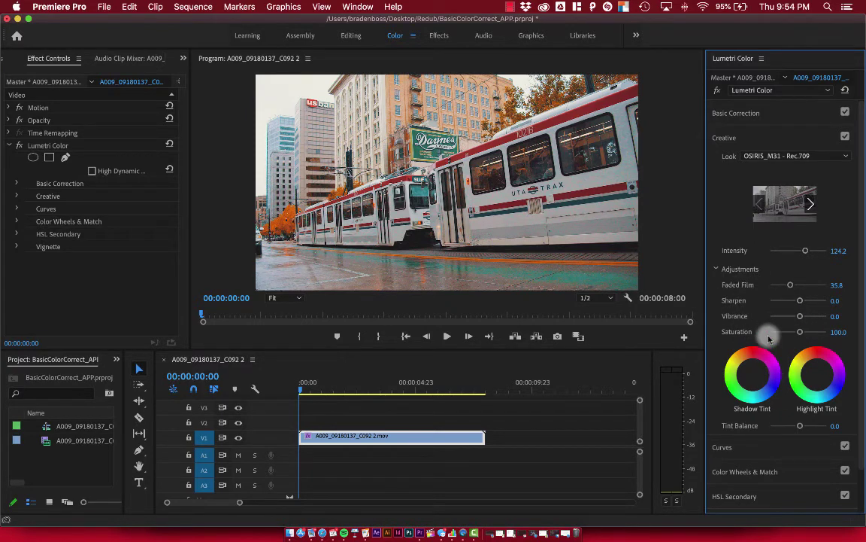
pyautogui.scroll(-3, 768, 338)
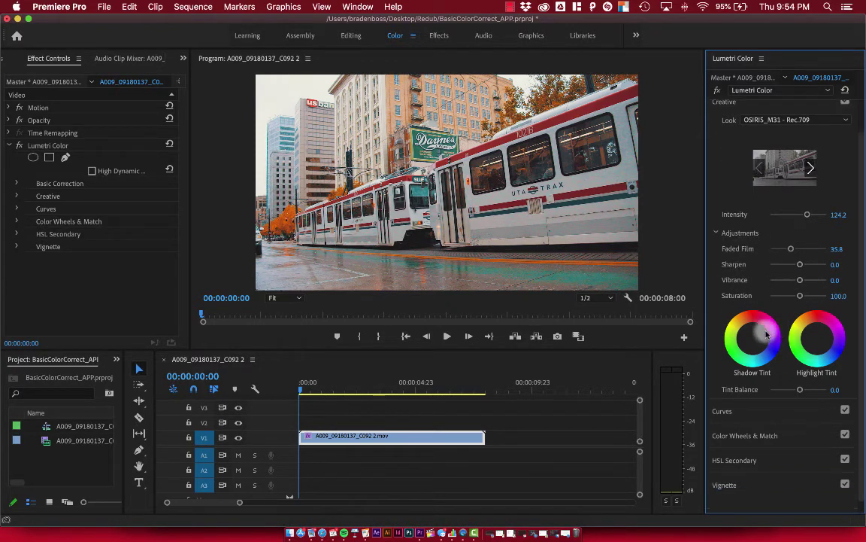